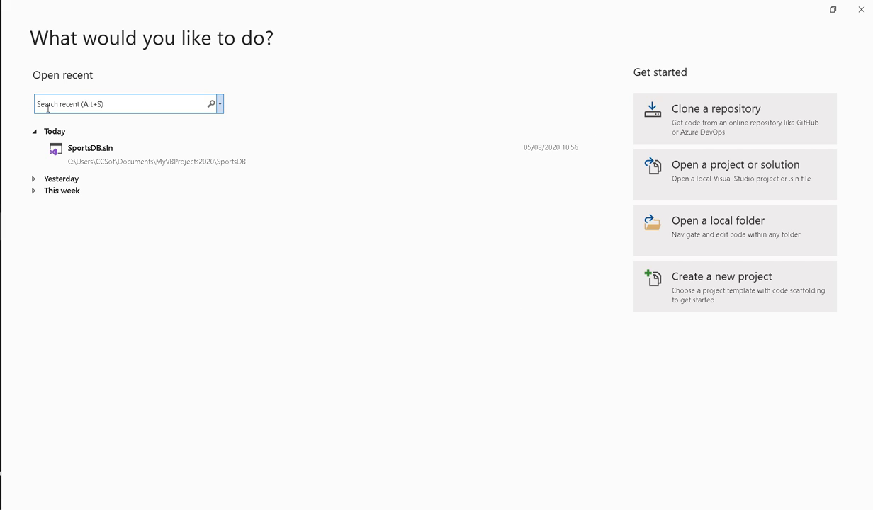
- Open the recent SportsDB solution
{"action": "left_click", "coordinate": [138, 153]}
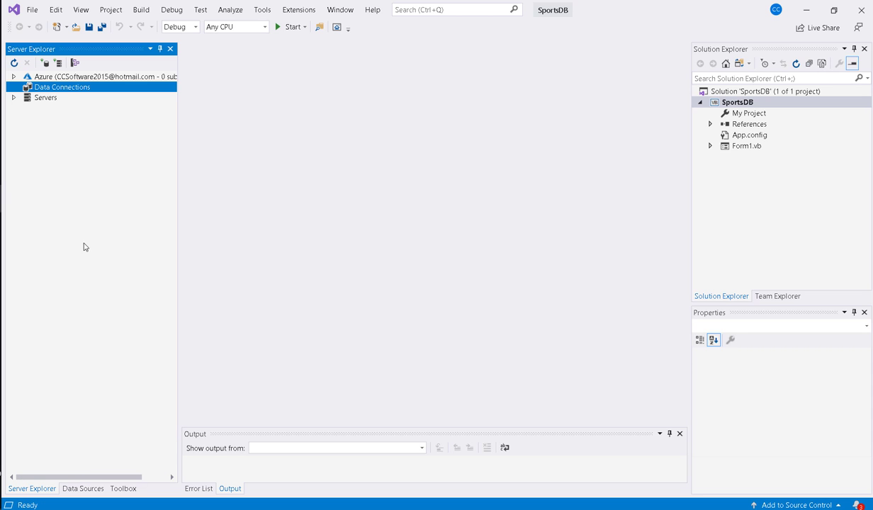
{"action": "left_click", "coordinate": [81, 10]}
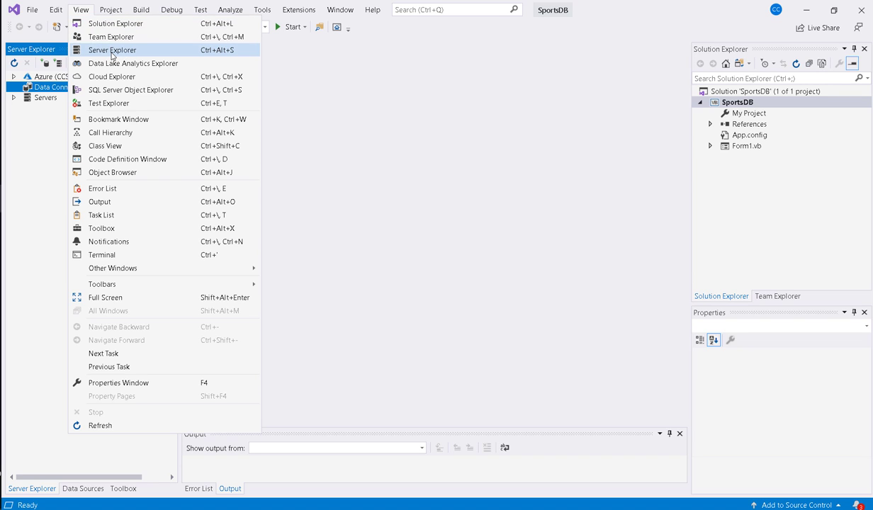
{"action": "left_click", "coordinate": [33, 147]}
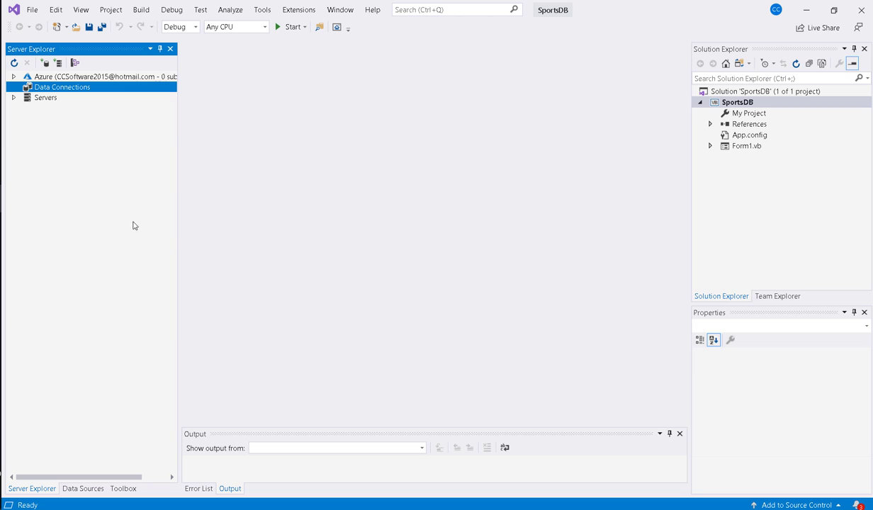
- Start a new data connection with Microsoft SQL Server as the data source and the .NET Framework Data Provider for SQL Server
{"action": "right_click", "coordinate": [65, 90]}
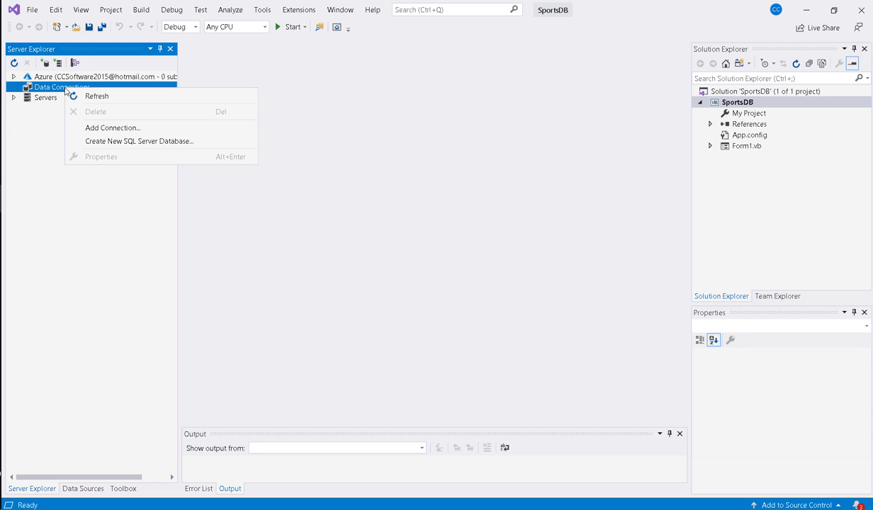
{"action": "left_click", "coordinate": [117, 128]}
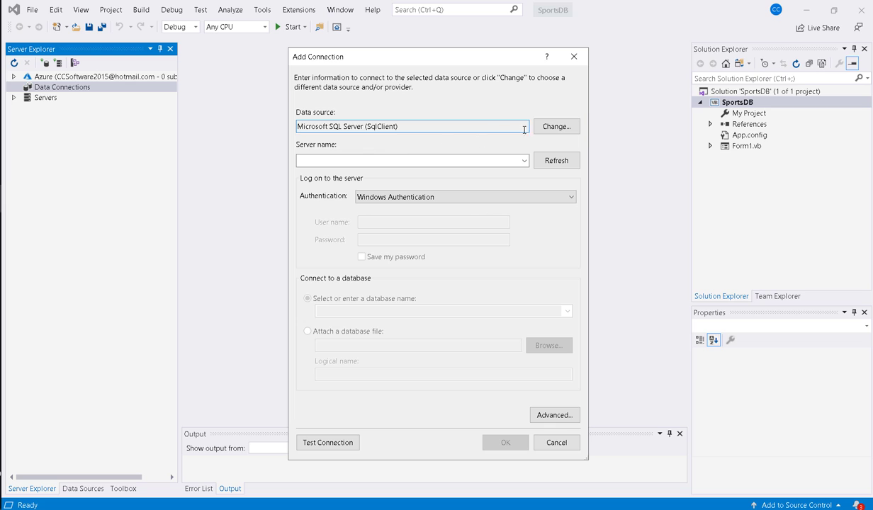
{"action": "left_click", "coordinate": [556, 128]}
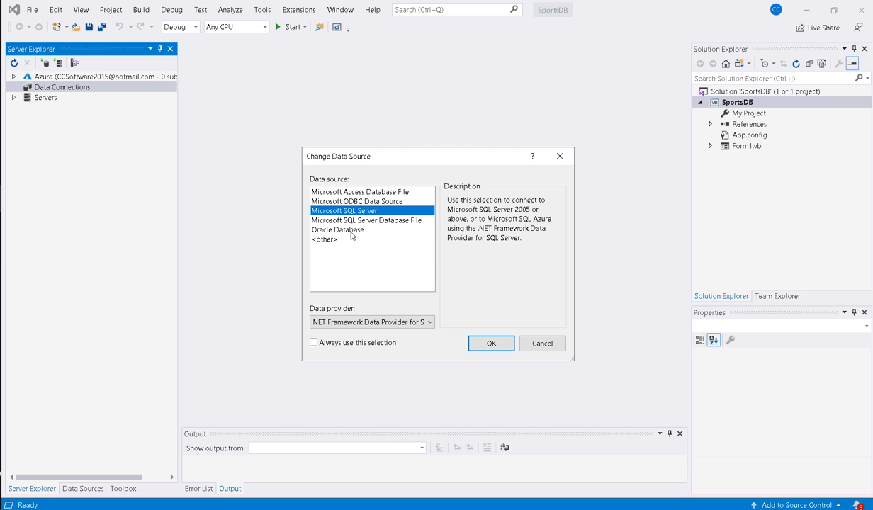
{"action": "left_click", "coordinate": [431, 324]}
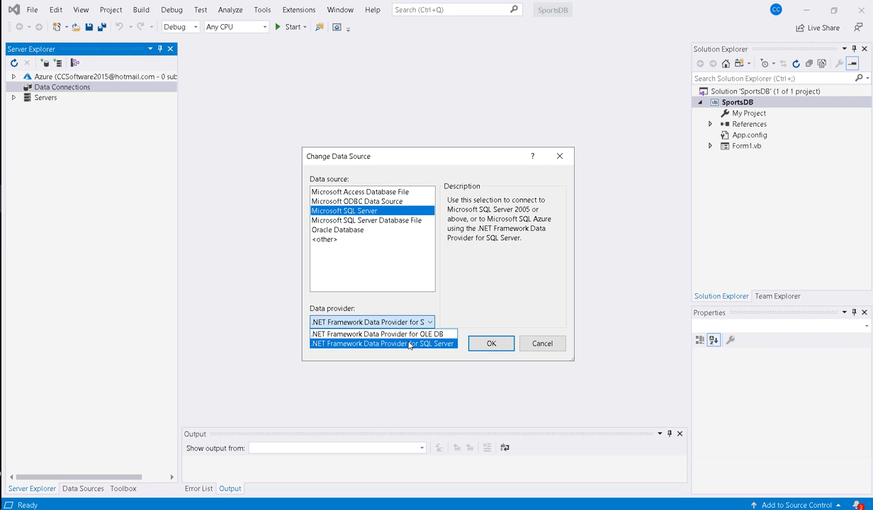
{"action": "left_click", "coordinate": [409, 344]}
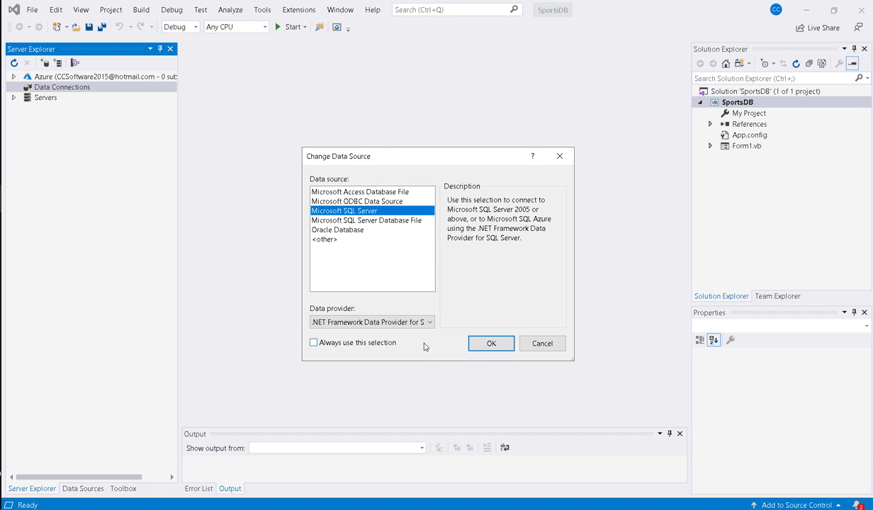
{"action": "left_click", "coordinate": [494, 344]}
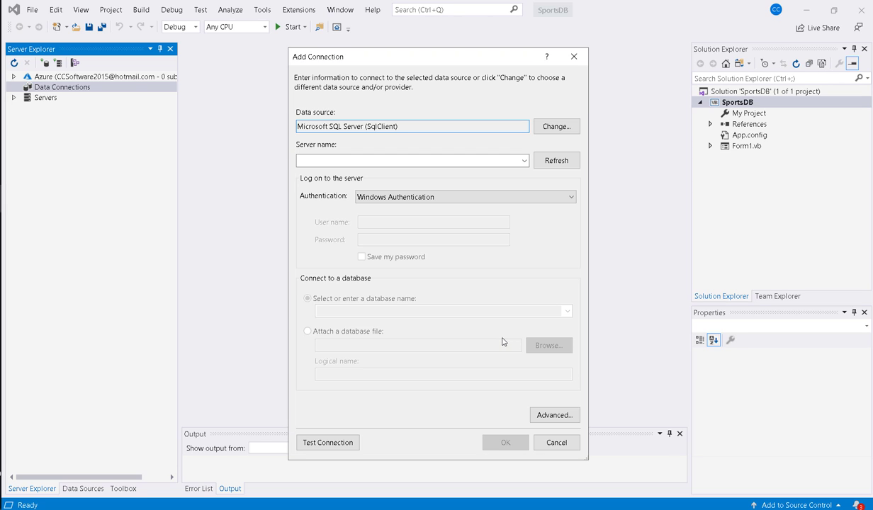
- Set the connection's server to COOLSTUDIOSPC\COOLSTUDIOSPC and its database to U4SportsMain
{"action": "left_click", "coordinate": [525, 160]}
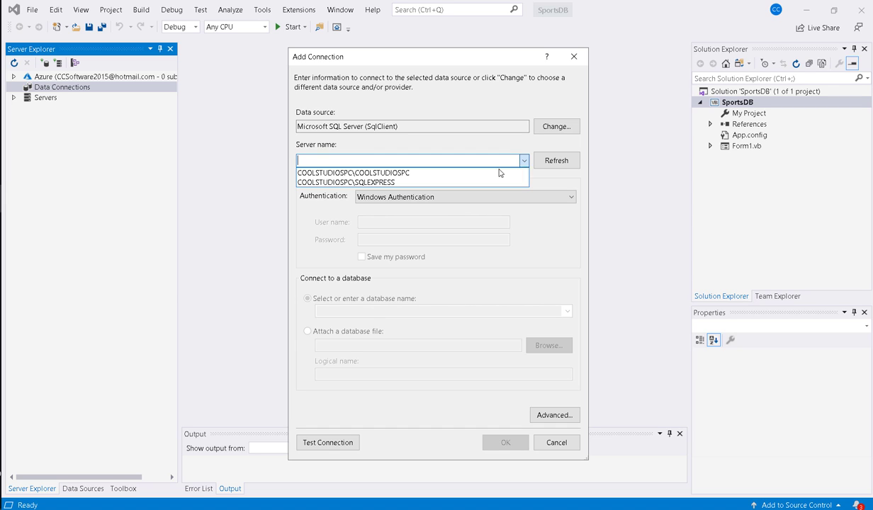
{"action": "left_click", "coordinate": [393, 173]}
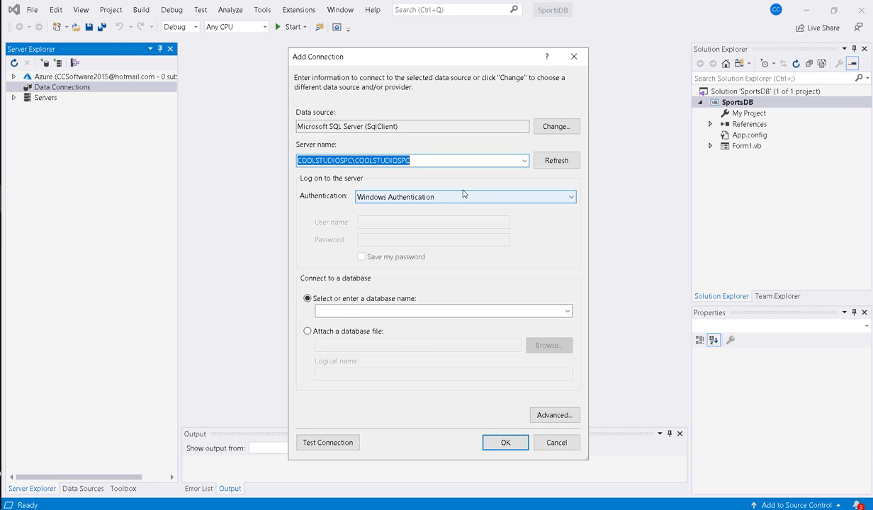
{"action": "left_click", "coordinate": [566, 312]}
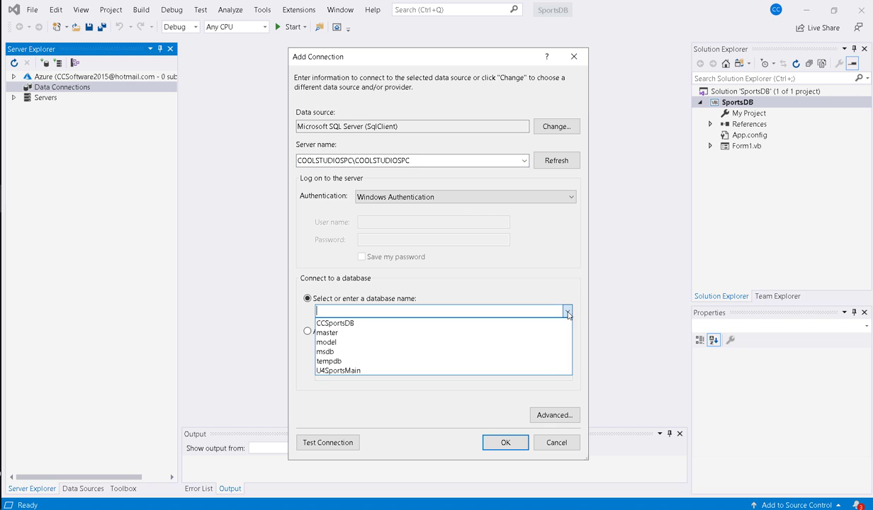
{"action": "left_click", "coordinate": [369, 371]}
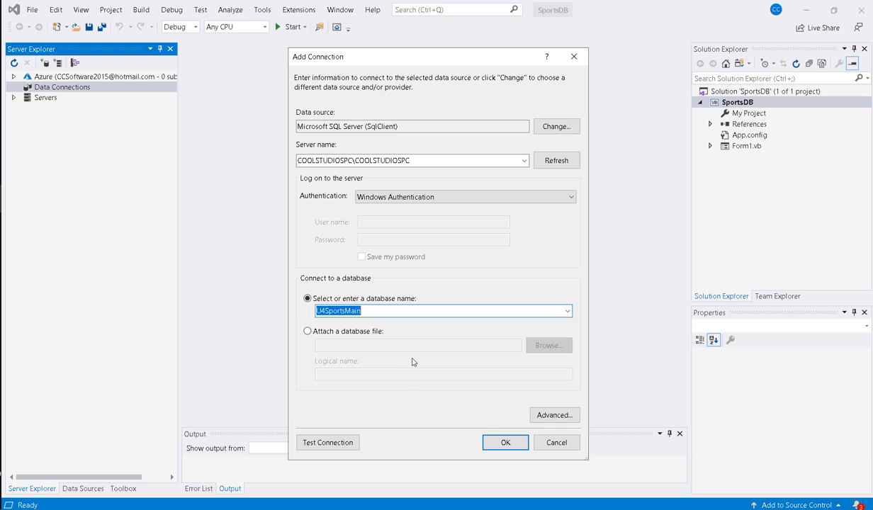
- Test the U4SportsMain connection and add it to the data connections
{"action": "left_click", "coordinate": [328, 441]}
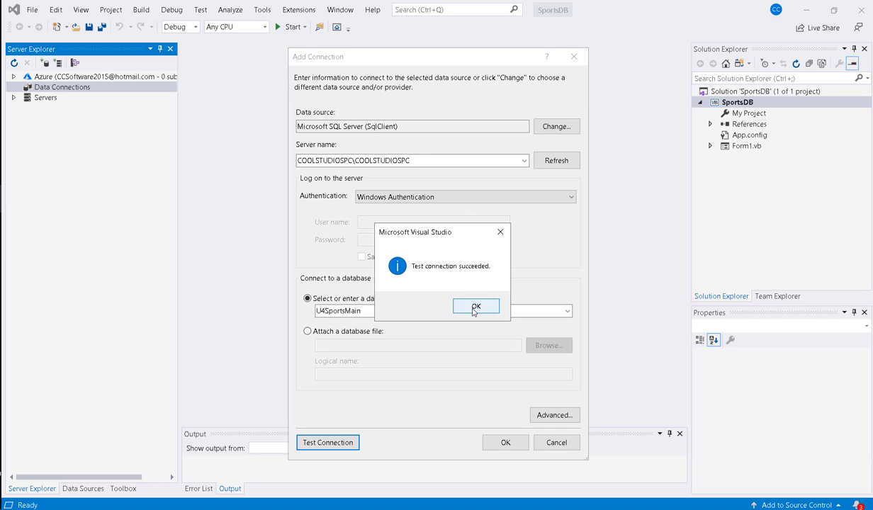
{"action": "left_click", "coordinate": [473, 309]}
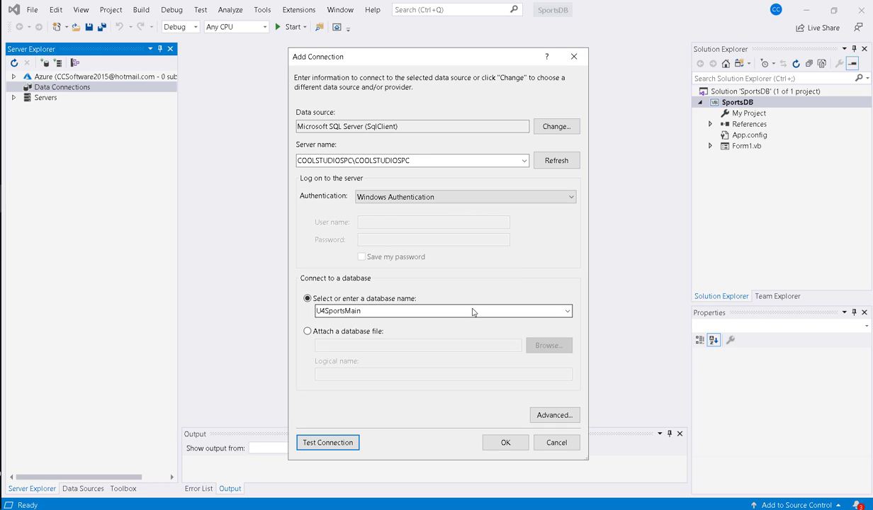
{"action": "left_click", "coordinate": [506, 443]}
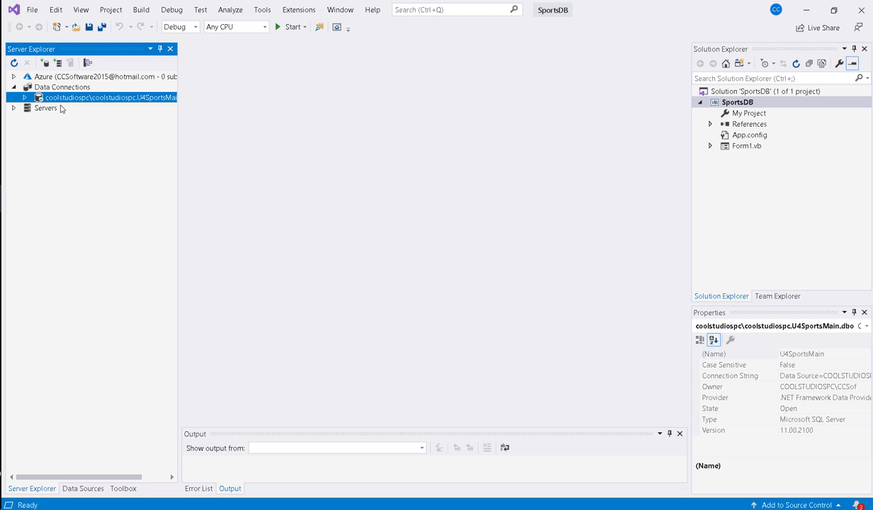
- Look through the data in the U4SportsMain database's Athlete table, then close the table and collapse the connection
{"action": "left_click", "coordinate": [25, 98]}
{"action": "left_click", "coordinate": [36, 109]}
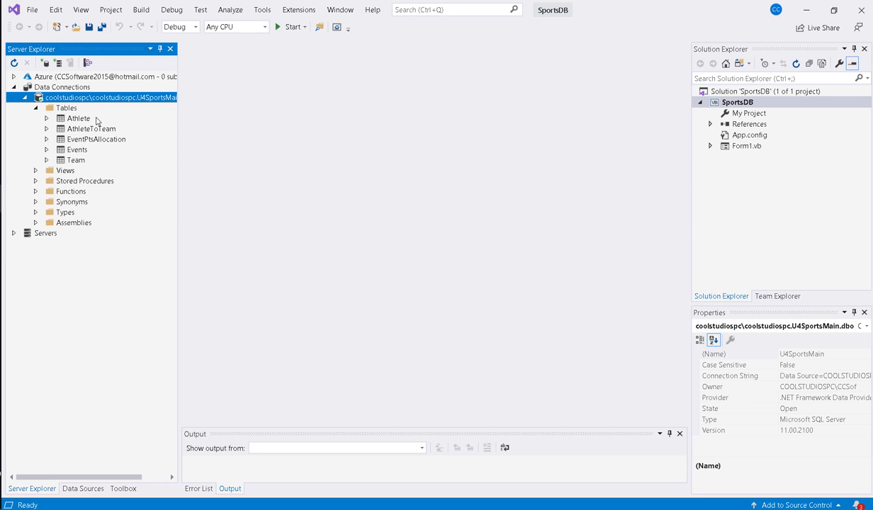
{"action": "left_click", "coordinate": [74, 122]}
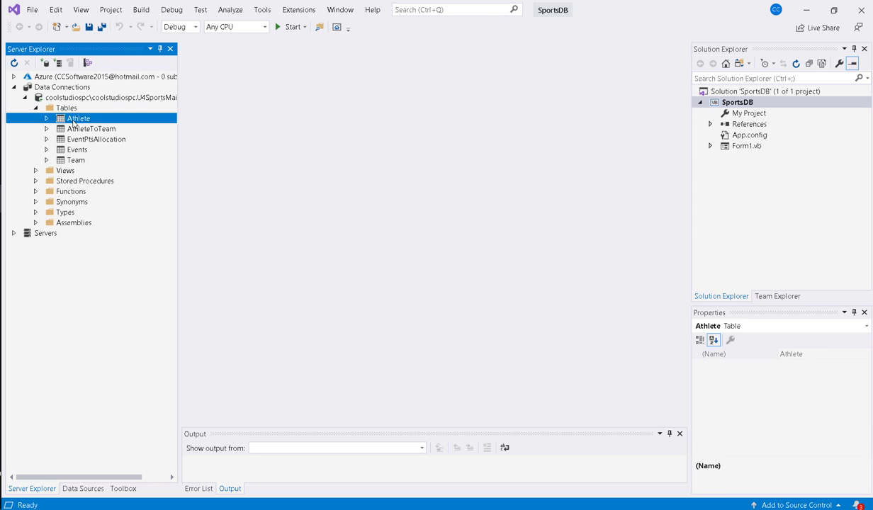
{"action": "right_click", "coordinate": [74, 121]}
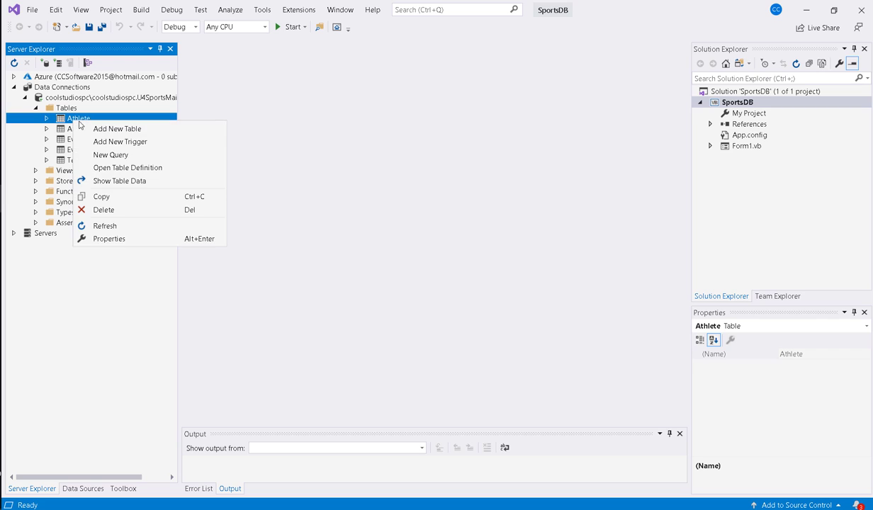
{"action": "left_click", "coordinate": [123, 183]}
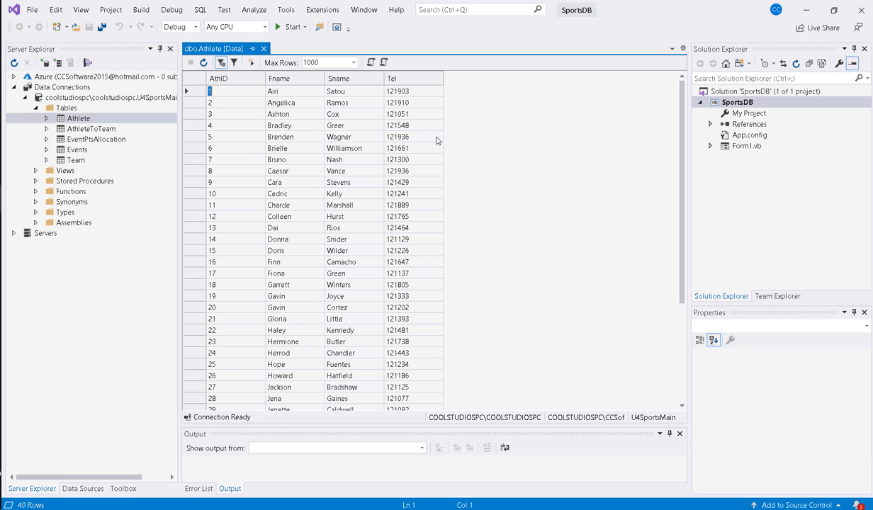
{"action": "scroll", "coordinate": [504, 243], "scroll_direction": "down", "scroll_amount": 3}
{"action": "scroll", "coordinate": [505, 244], "scroll_direction": "down", "scroll_amount": 2}
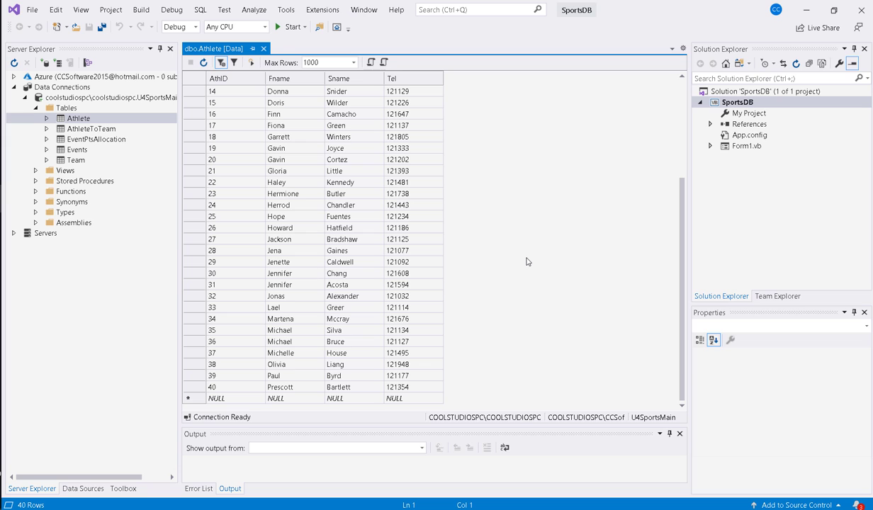
{"action": "scroll", "coordinate": [528, 262], "scroll_direction": "up", "scroll_amount": 5}
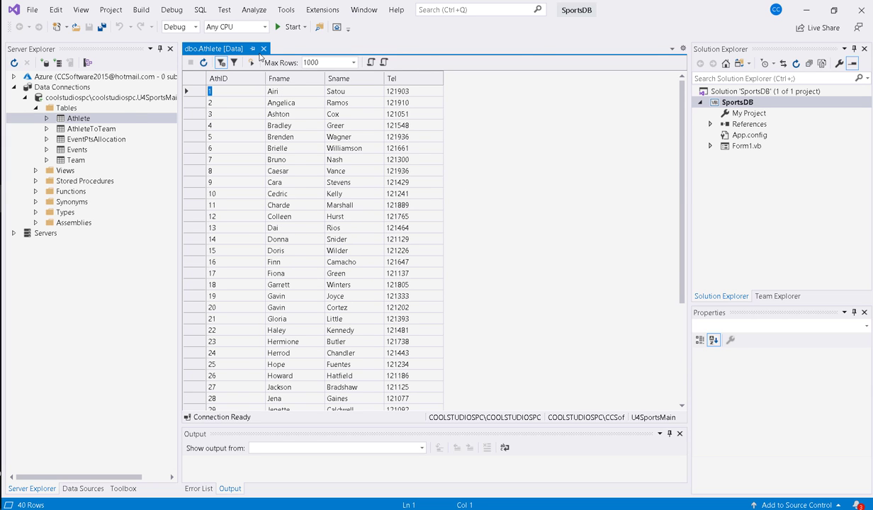
{"action": "left_click", "coordinate": [263, 49]}
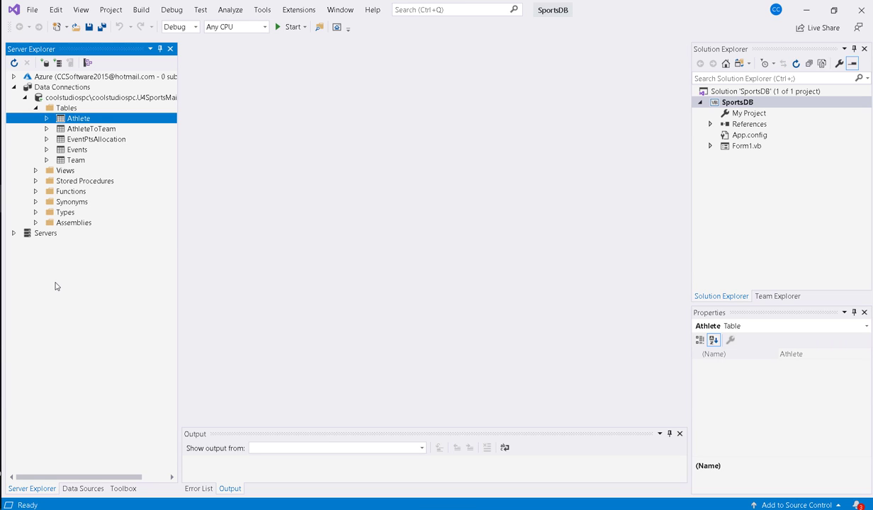
{"action": "left_click", "coordinate": [35, 108]}
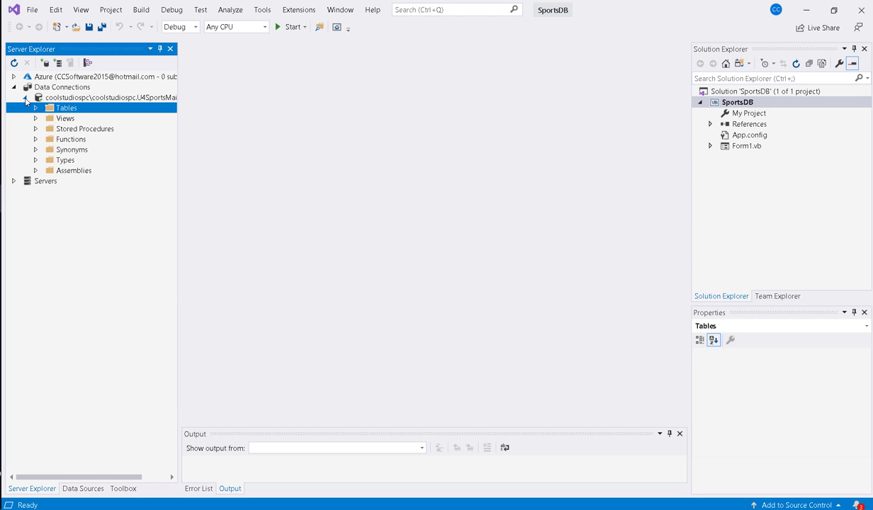
{"action": "left_click", "coordinate": [24, 97]}
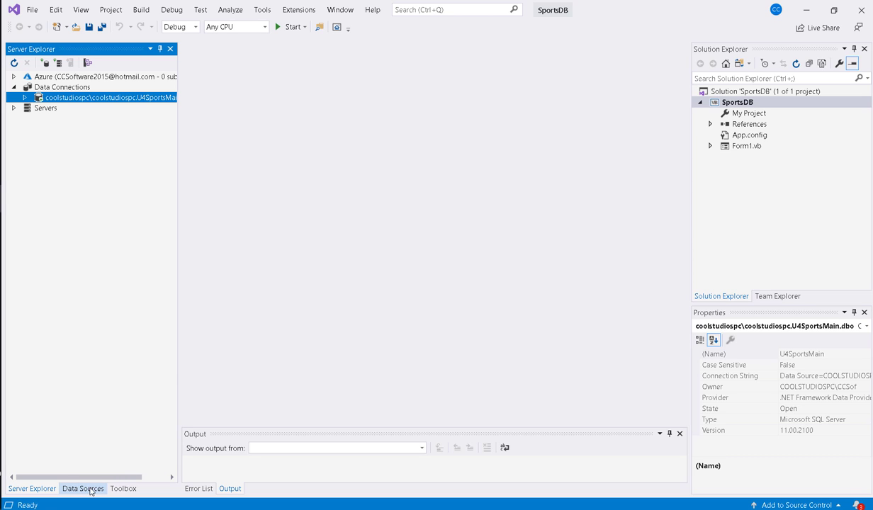
{"action": "left_click", "coordinate": [83, 11]}
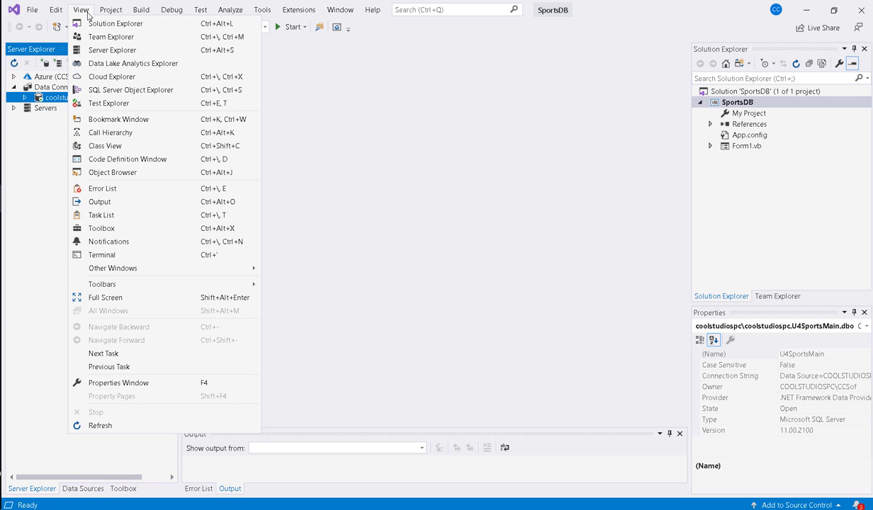
{"action": "mouse_move", "coordinate": [151, 268]}
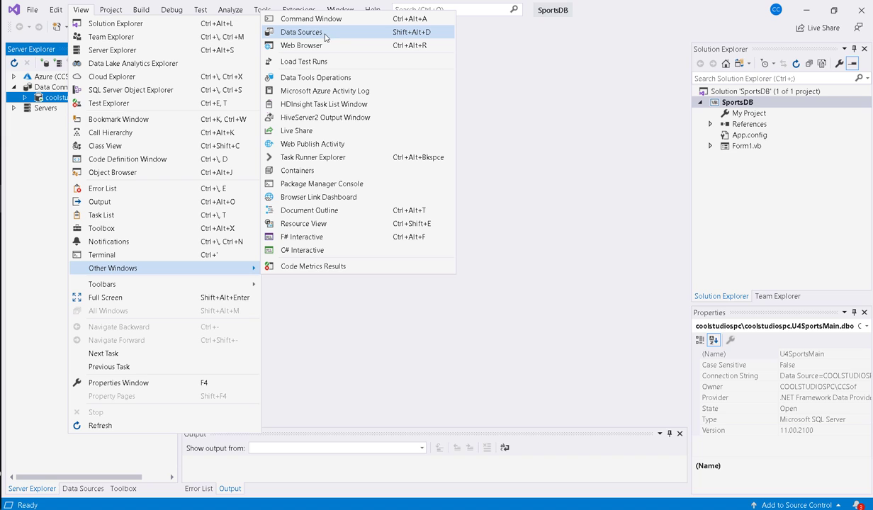
{"action": "left_click", "coordinate": [40, 182]}
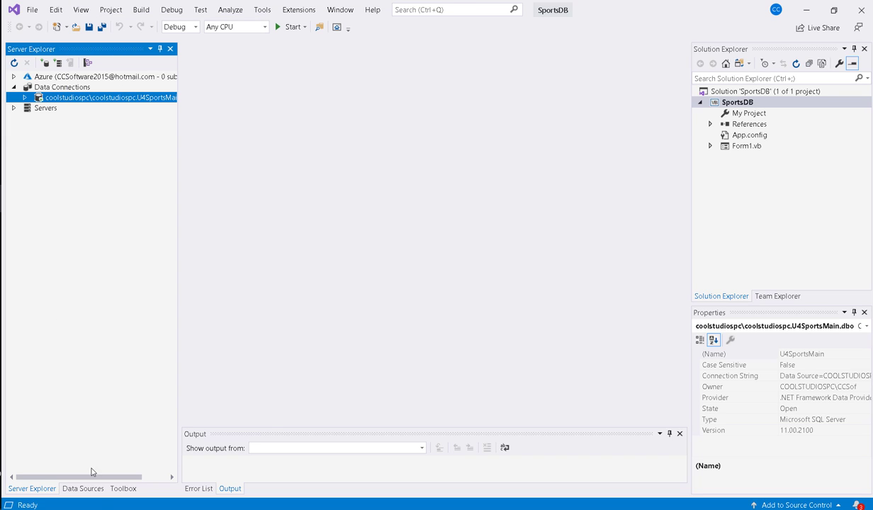
- Start adding a new data source to the project, choosing the Database source type and the Dataset model
{"action": "left_click", "coordinate": [80, 489]}
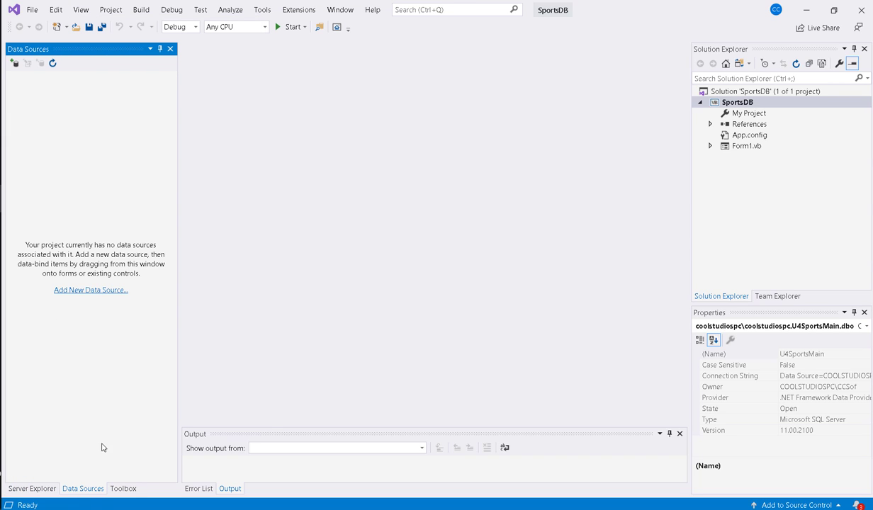
{"action": "left_click", "coordinate": [86, 292]}
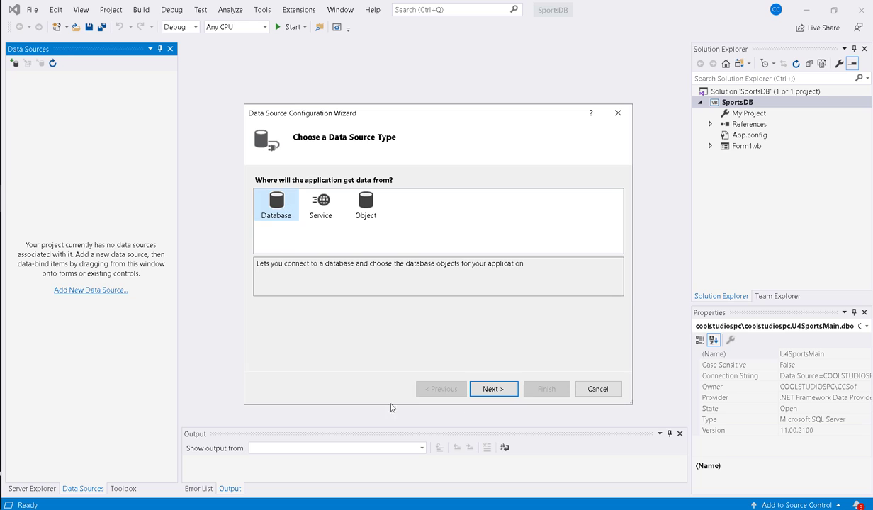
{"action": "left_click", "coordinate": [503, 388]}
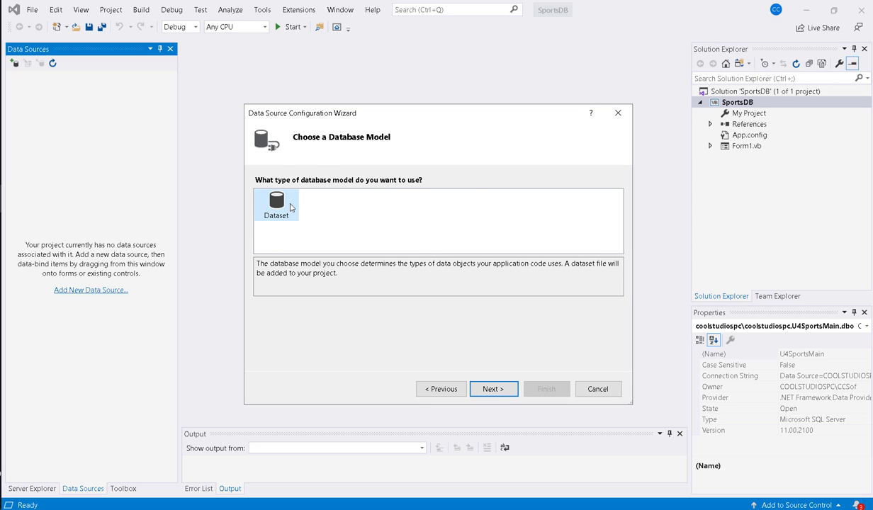
{"action": "left_click", "coordinate": [496, 390]}
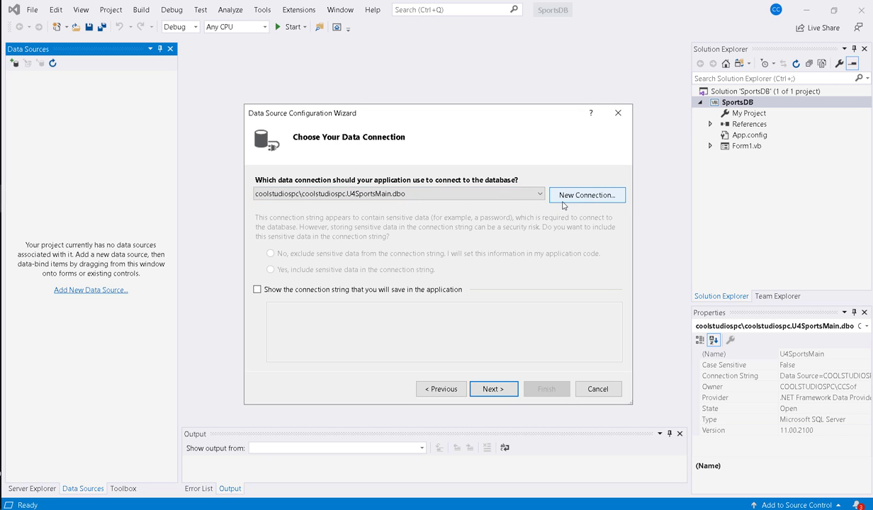
- Show the connection string that will be saved for the U4SportsMain connection and copy the whole string
{"action": "left_click", "coordinate": [257, 290]}
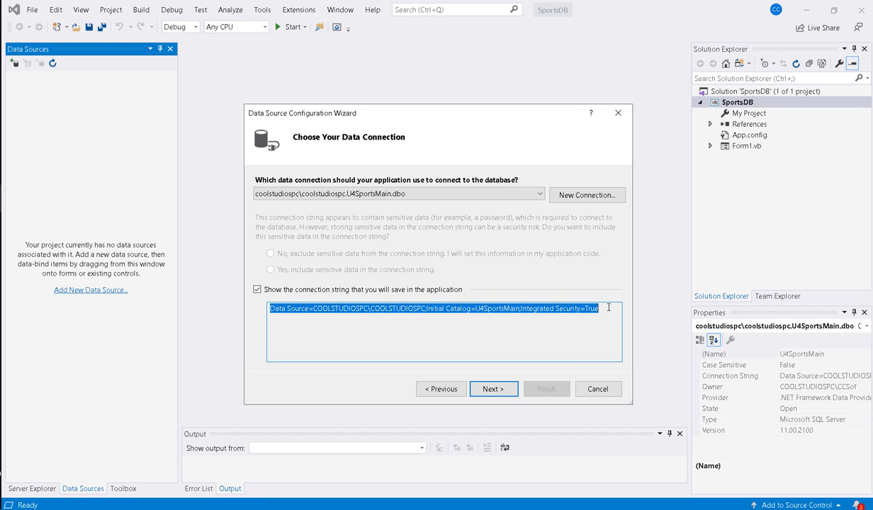
{"action": "left_click_drag", "start_coordinate": [607, 307], "coordinate": [270, 314]}
{"action": "right_click", "coordinate": [290, 309]}
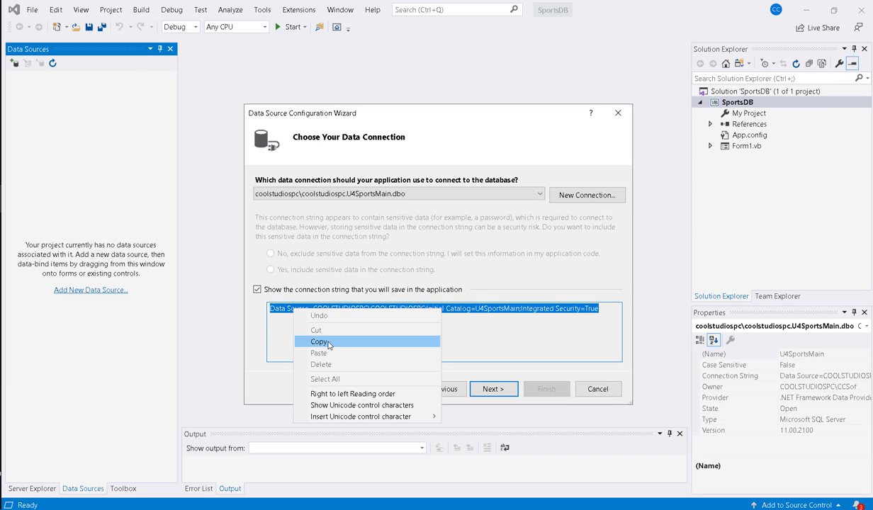
{"action": "left_click", "coordinate": [318, 330]}
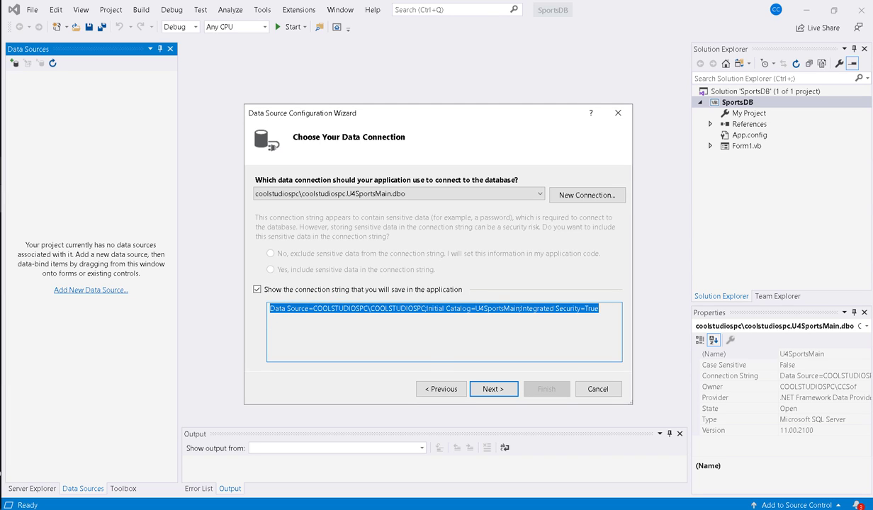
- Switch to Notepad, paste the connection string into a blank document, save it as Constr in the MyVBProjects2020 folder and close it
{"action": "left_click", "coordinate": [0, 165]}
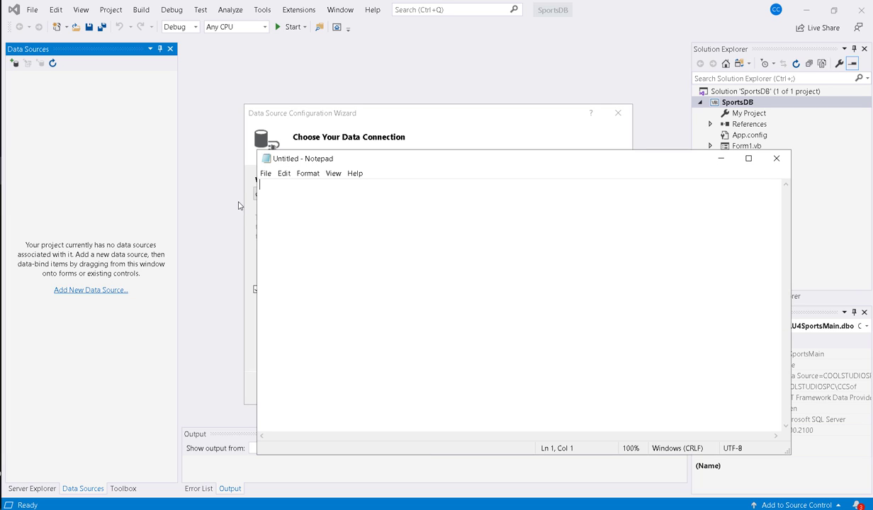
{"action": "right_click", "coordinate": [305, 200]}
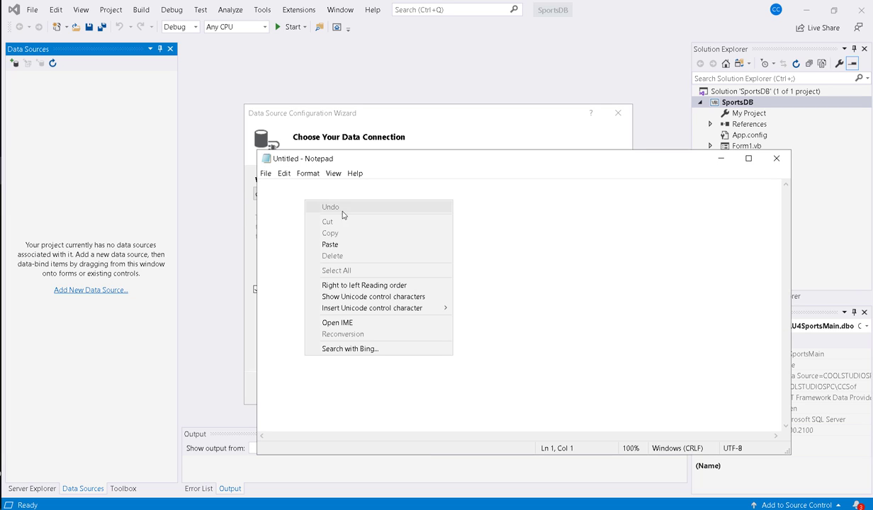
{"action": "left_click", "coordinate": [327, 241]}
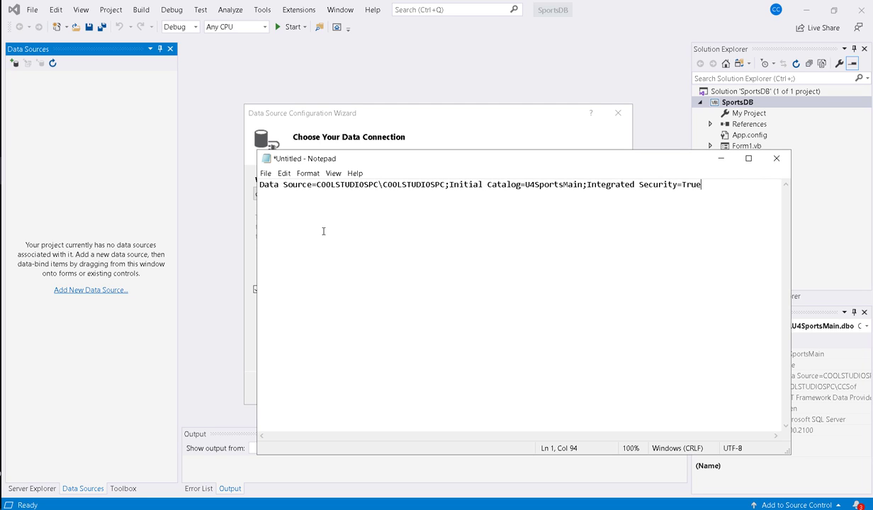
{"action": "left_click", "coordinate": [265, 174]}
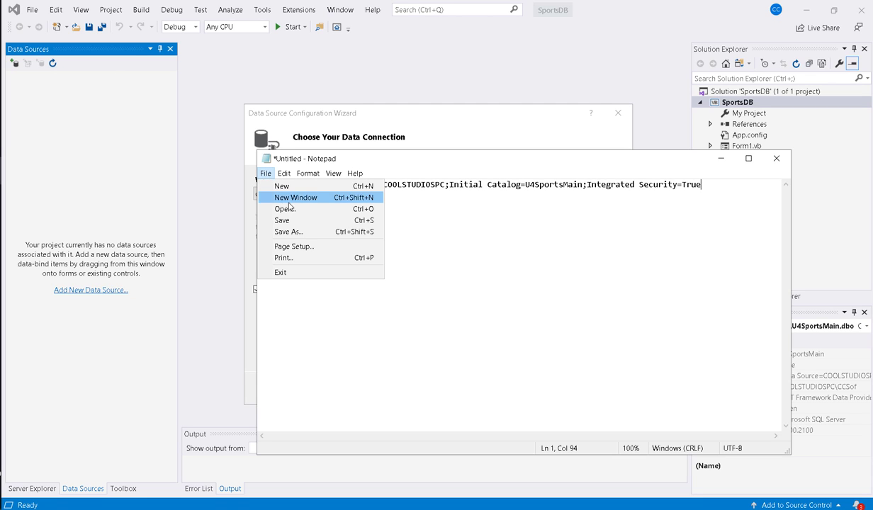
{"action": "left_click", "coordinate": [295, 232]}
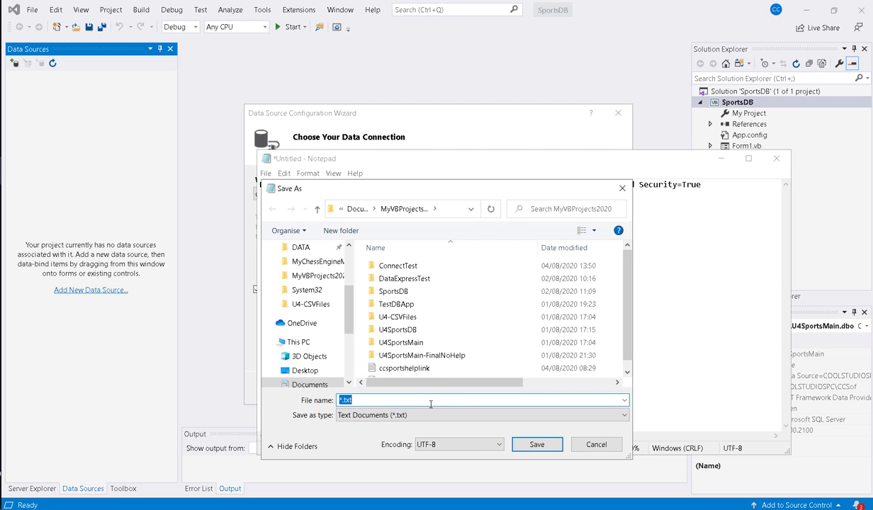
{"action": "type", "text": "Constr"}
{"action": "left_click", "coordinate": [532, 442]}
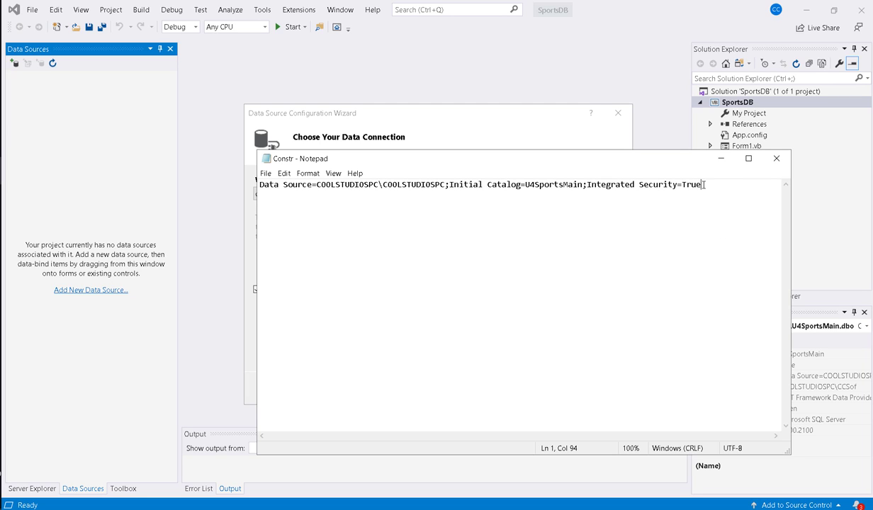
{"action": "left_click", "coordinate": [775, 158]}
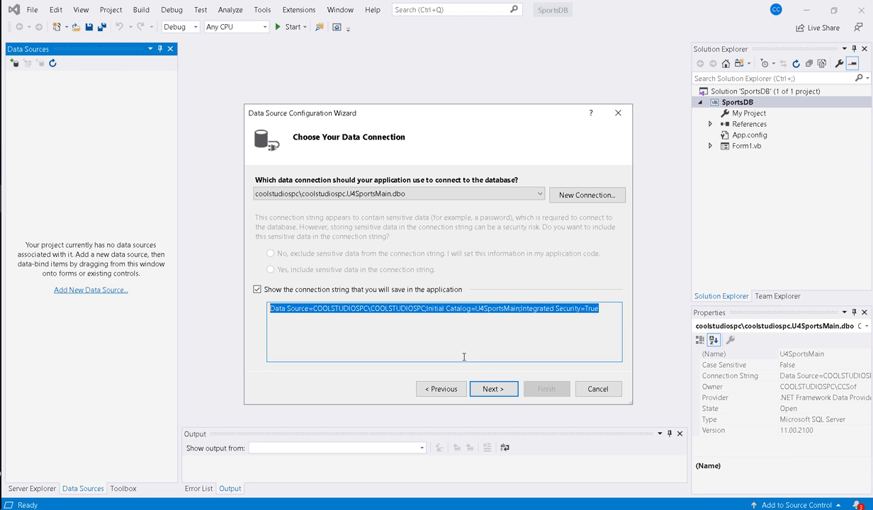
- Save the connection as U4SportsMainConnectionString and finish U4SportsMainDataSet with all tables, views and stored procedures included
{"action": "left_click", "coordinate": [496, 389]}
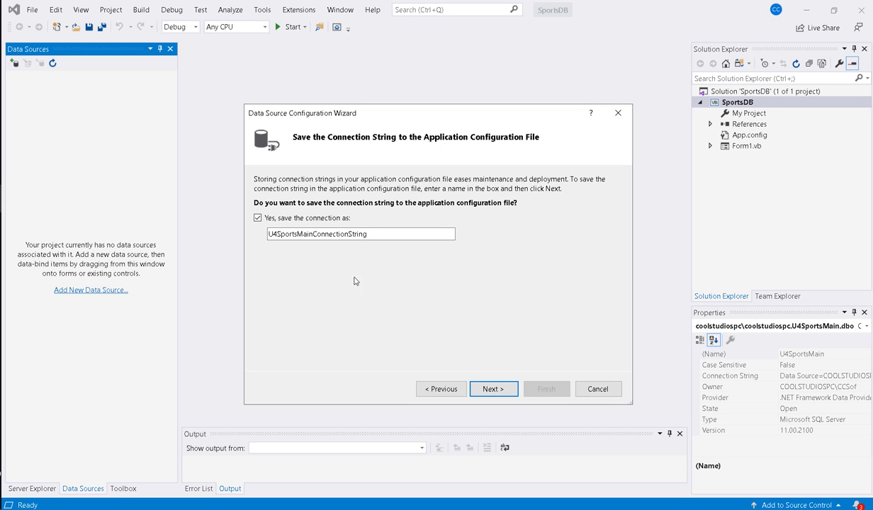
{"action": "left_click", "coordinate": [493, 390]}
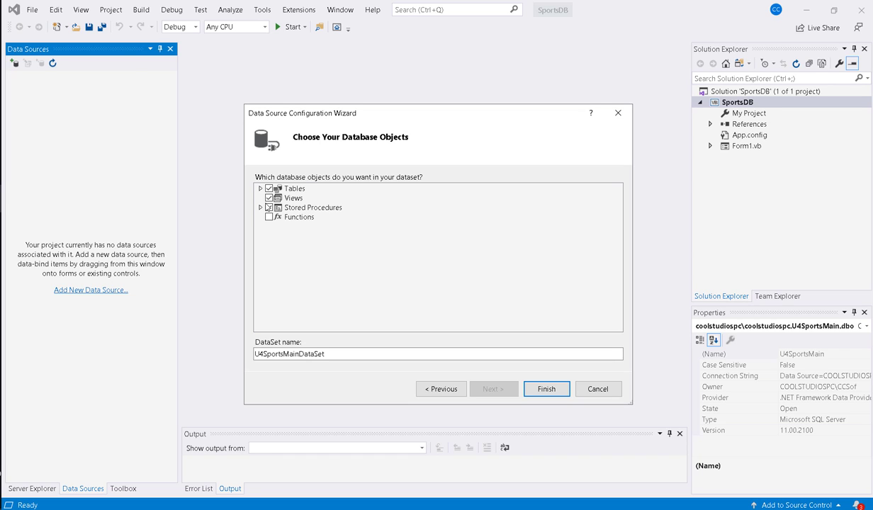
{"action": "left_click", "coordinate": [259, 207]}
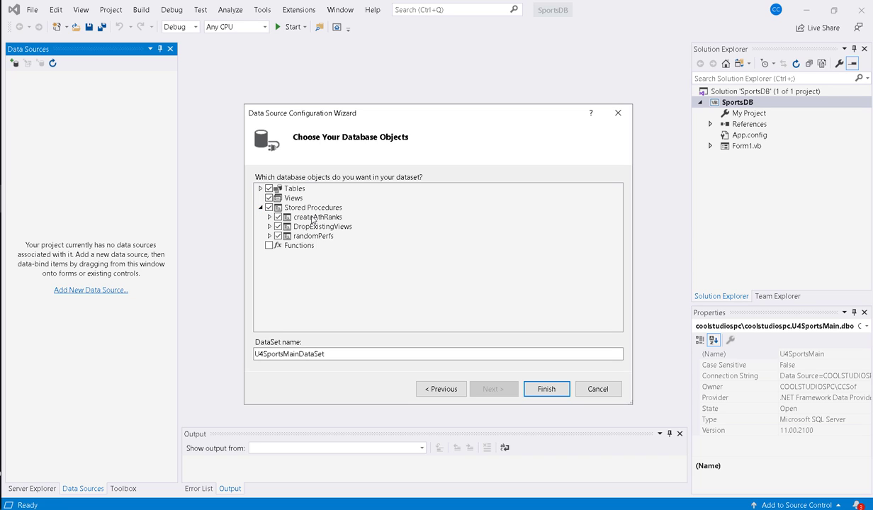
{"action": "left_click", "coordinate": [260, 188]}
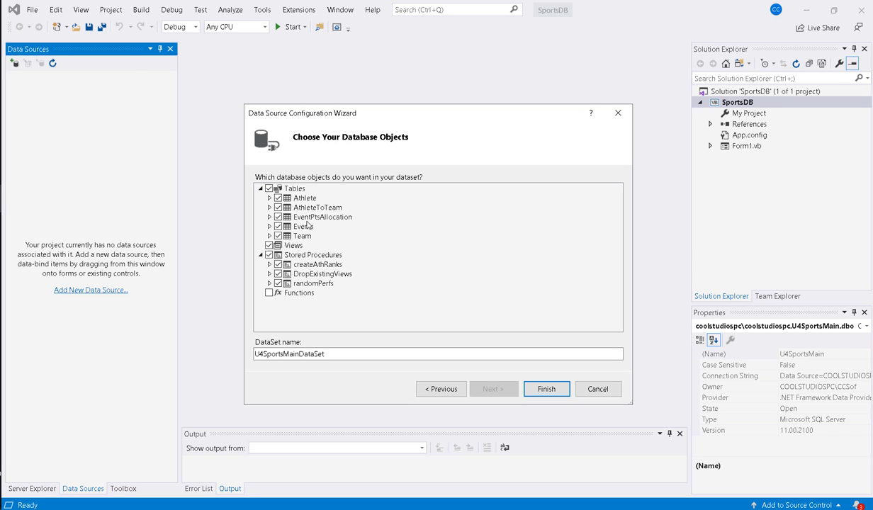
{"action": "left_click", "coordinate": [546, 391]}
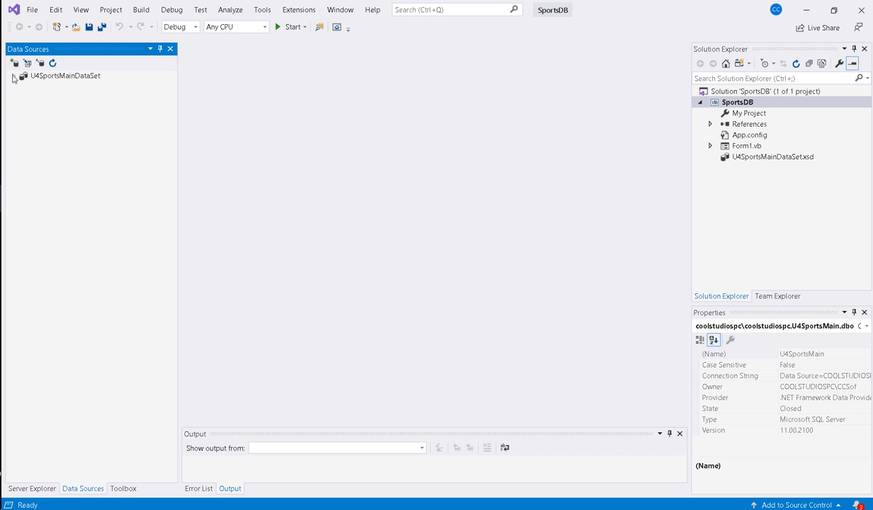
- Preview the Athlete table's data from U4SportsMainDataSet, look through the rows, then close the preview
{"action": "left_click", "coordinate": [13, 78]}
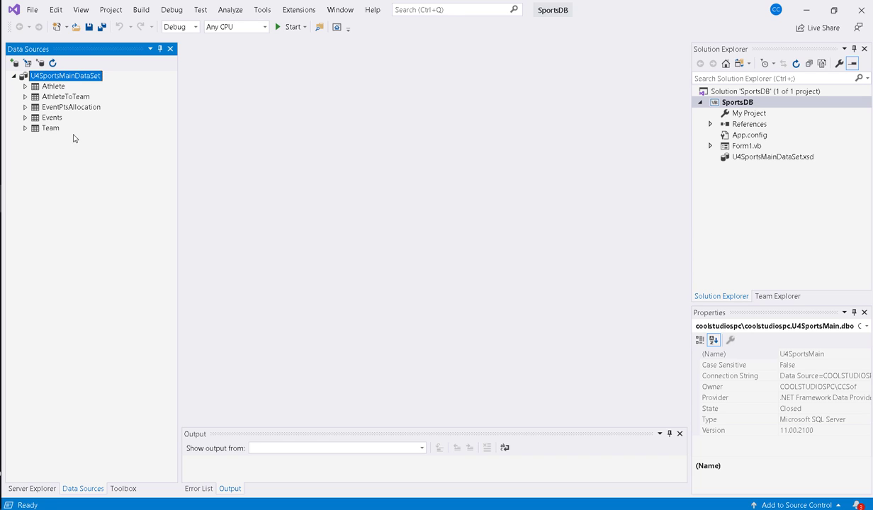
{"action": "left_click", "coordinate": [26, 86]}
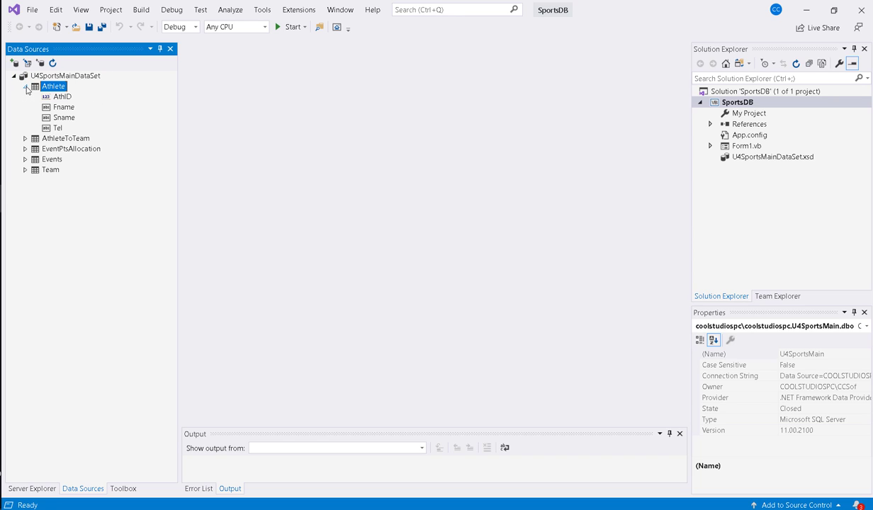
{"action": "right_click", "coordinate": [62, 90]}
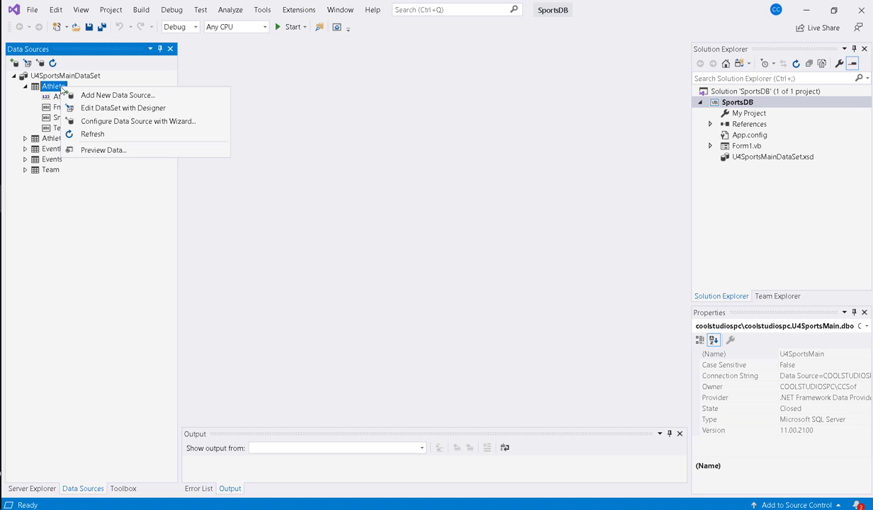
{"action": "left_click", "coordinate": [128, 148]}
{"action": "left_click", "coordinate": [359, 270]}
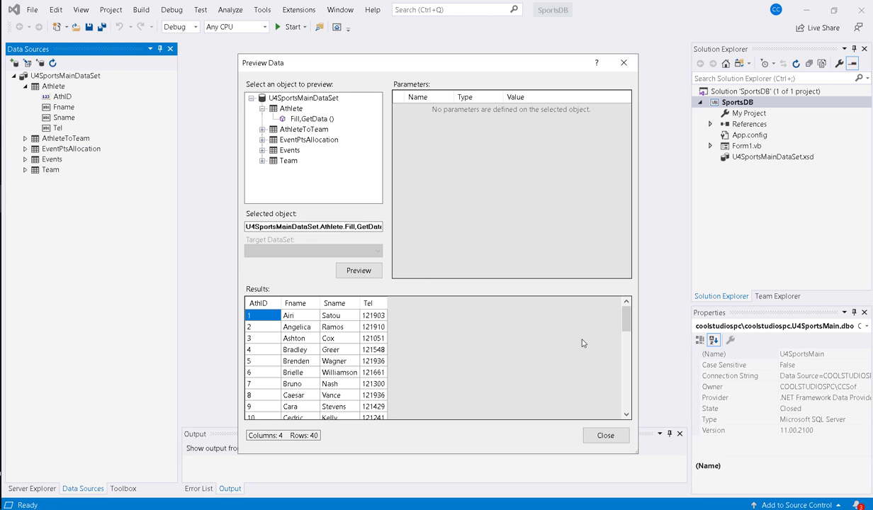
{"action": "left_click_drag", "start_coordinate": [623, 321], "coordinate": [615, 405]}
{"action": "left_click", "coordinate": [595, 435]}
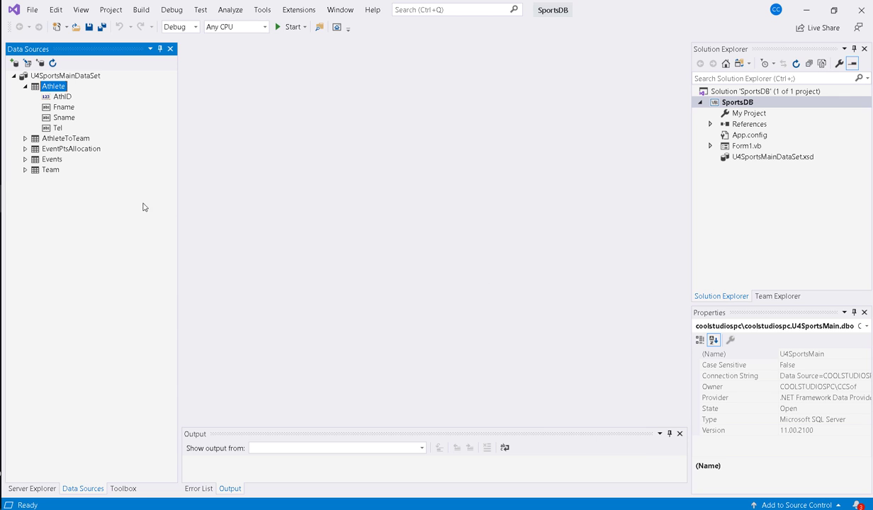